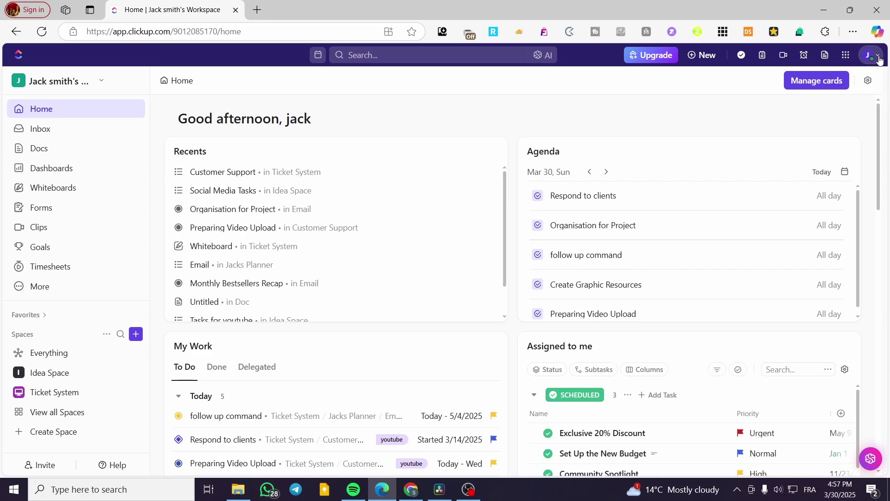
Open the App Center and look through the featured integrations under All Apps.
left_click(849, 56)
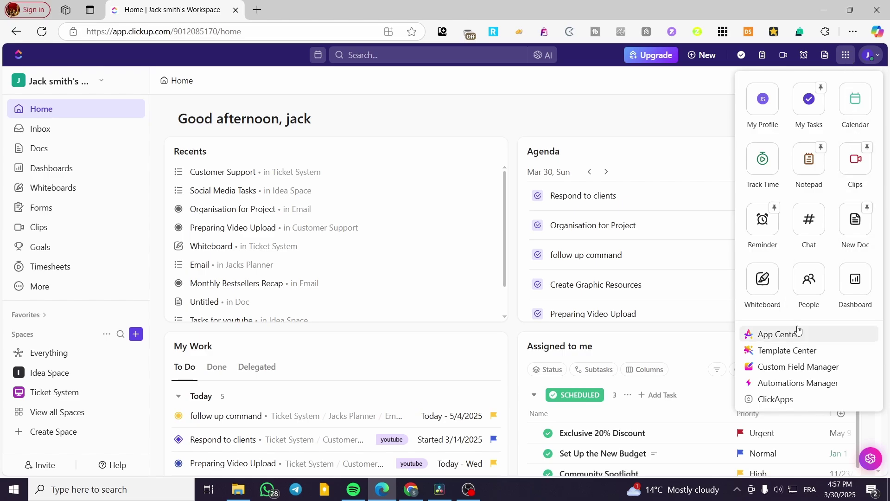
left_click(772, 338)
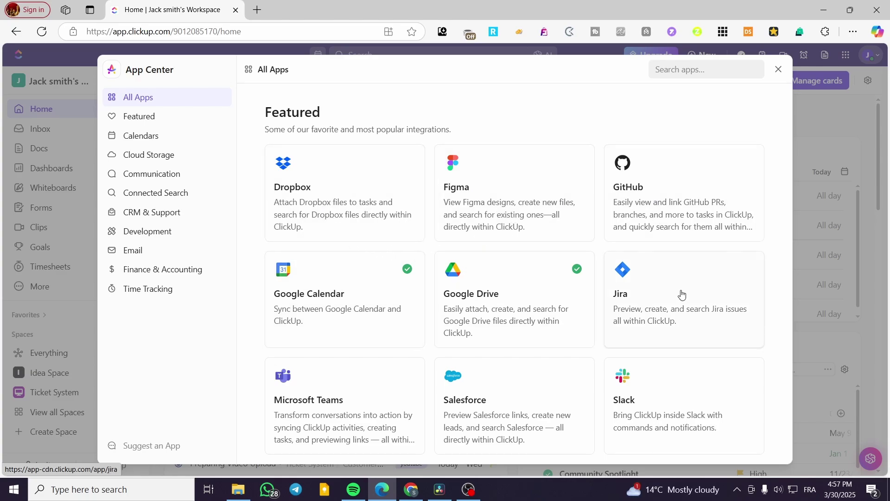
scroll(674, 286, "down", 1)
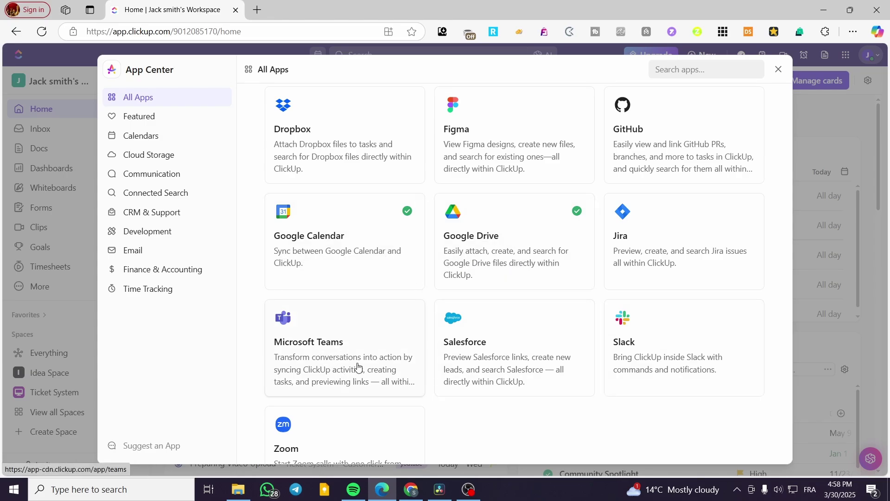
scroll(301, 313, "down", 1)
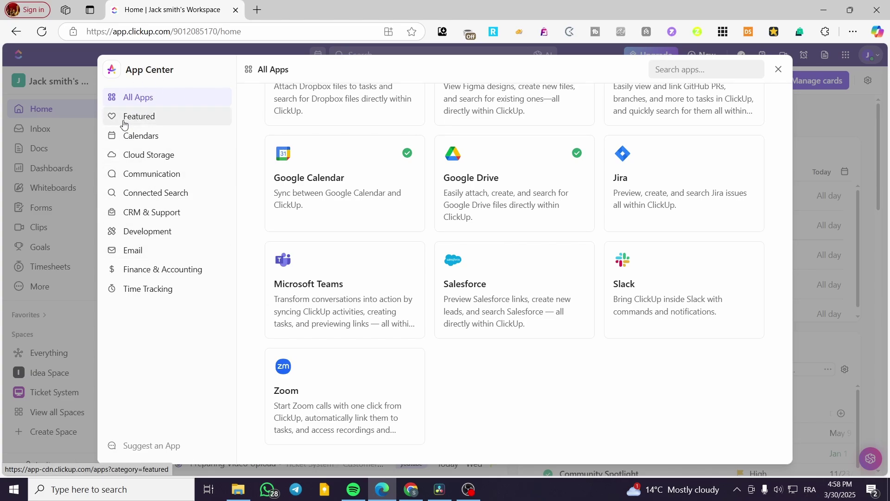
Browse the Calendars and Cloud Storage integrations, and review the features and commands of the Google Drive app.
left_click(130, 139)
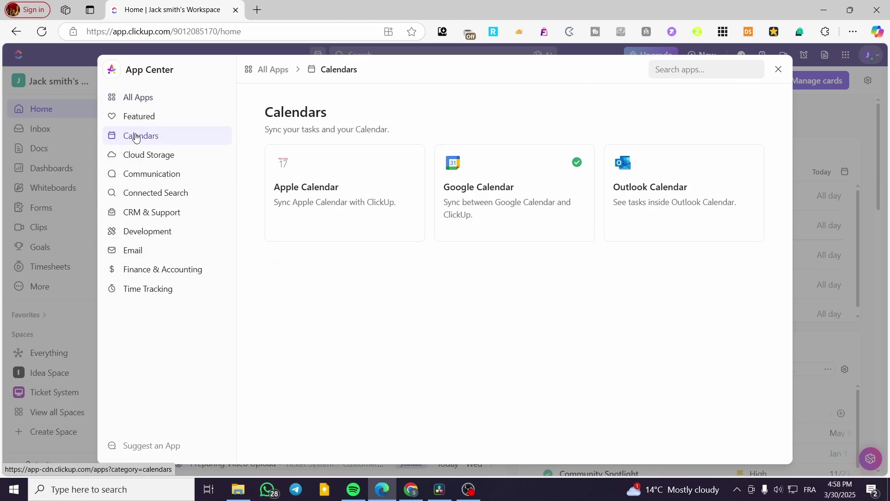
left_click(129, 161)
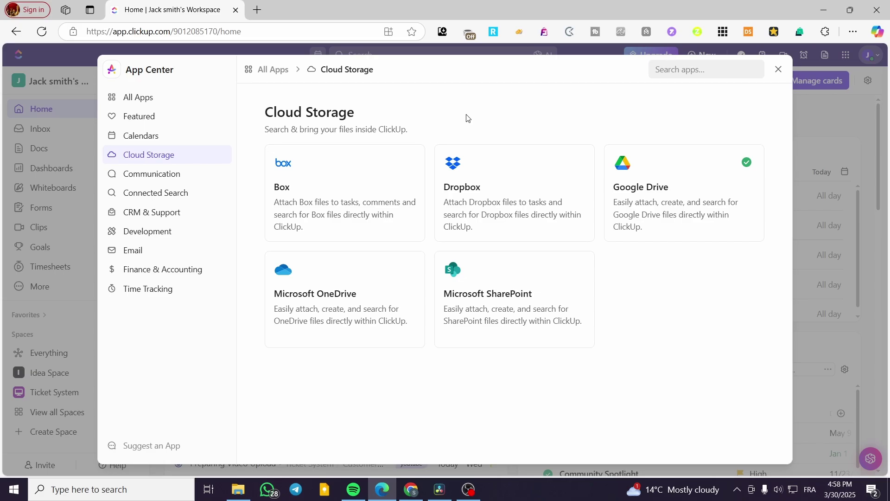
left_click(688, 194)
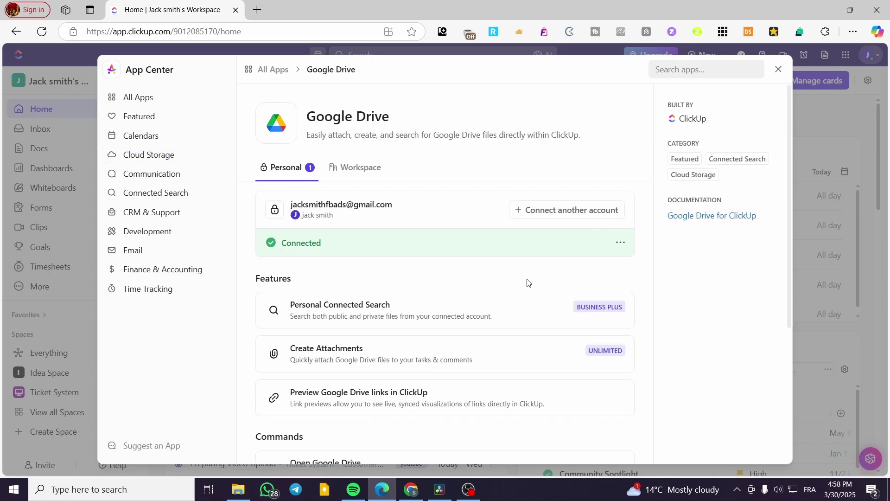
scroll(527, 283, "down", 2)
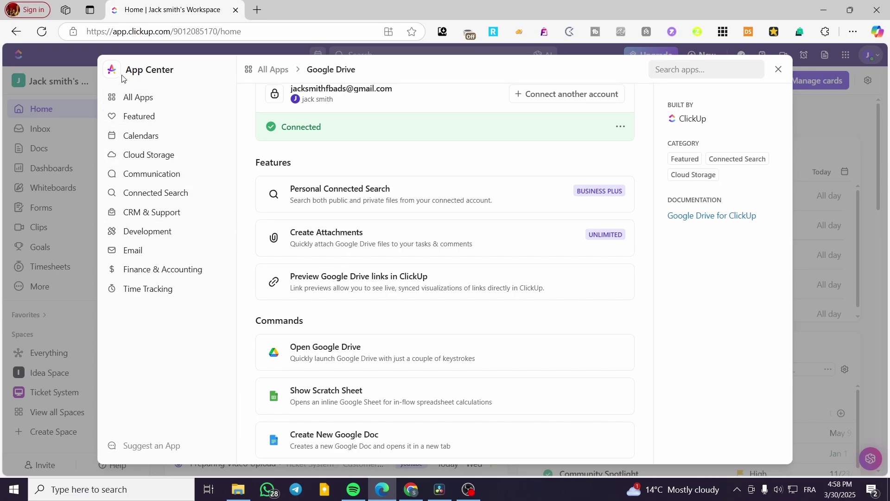
Open the Slack integration from the Communication category, review its features and commands, and close the App Center.
left_click(179, 174)
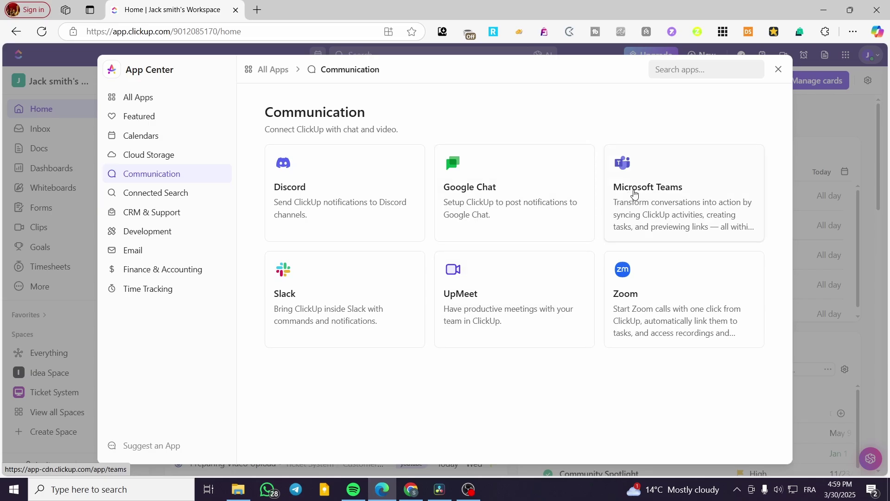
left_click(340, 317)
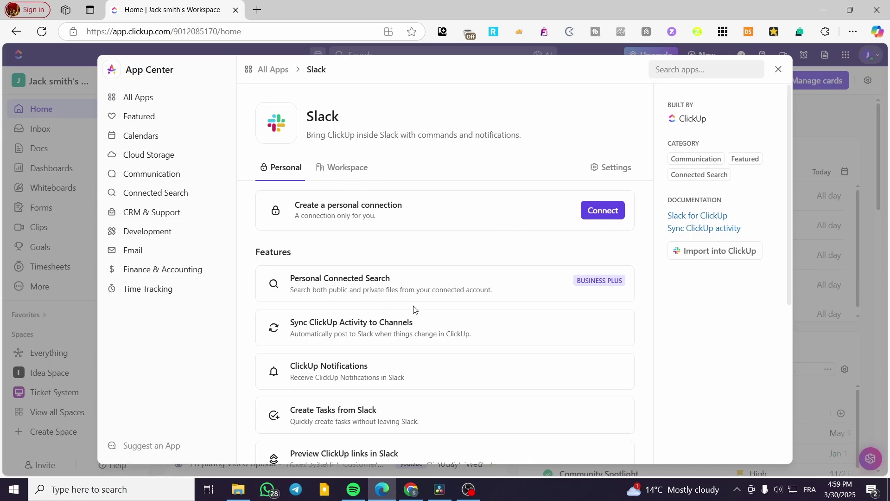
scroll(426, 276, "down", 2)
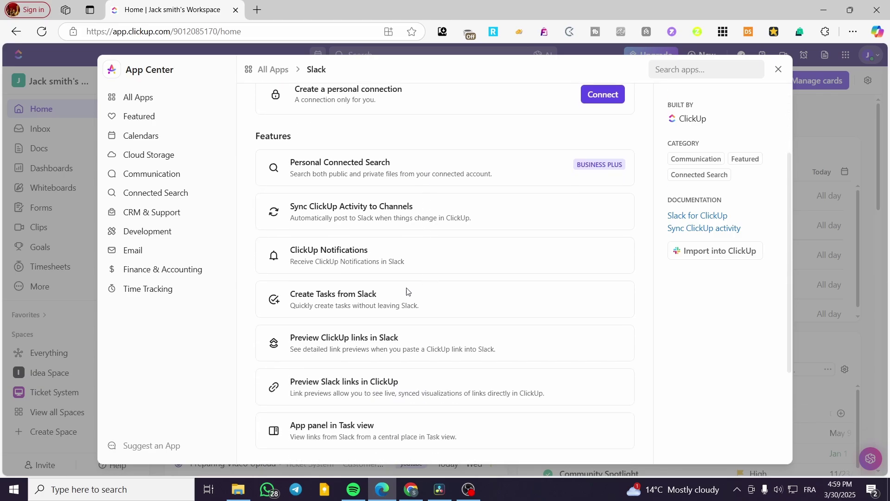
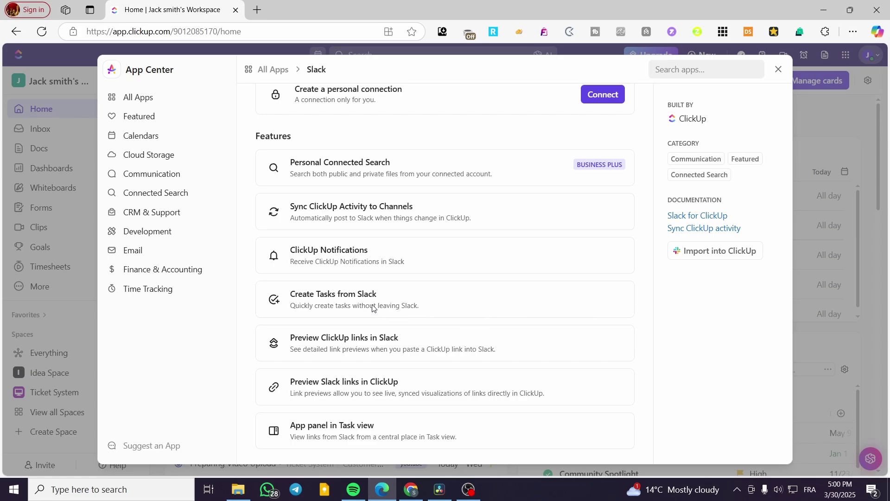
scroll(373, 308, "up", 1)
scroll(382, 302, "down", 1)
left_click_drag(290, 342, 399, 338)
left_click(406, 349)
scroll(350, 393, "down", 3)
scroll(321, 356, "down", 1)
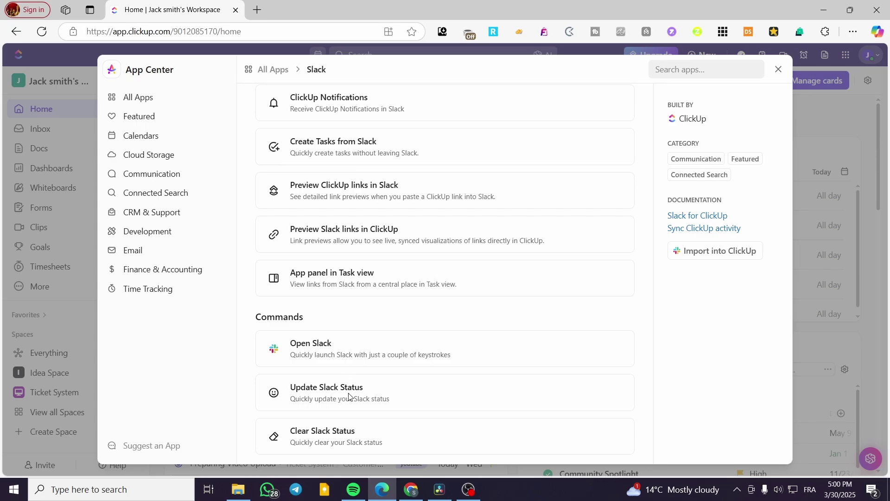
left_click(85, 318)
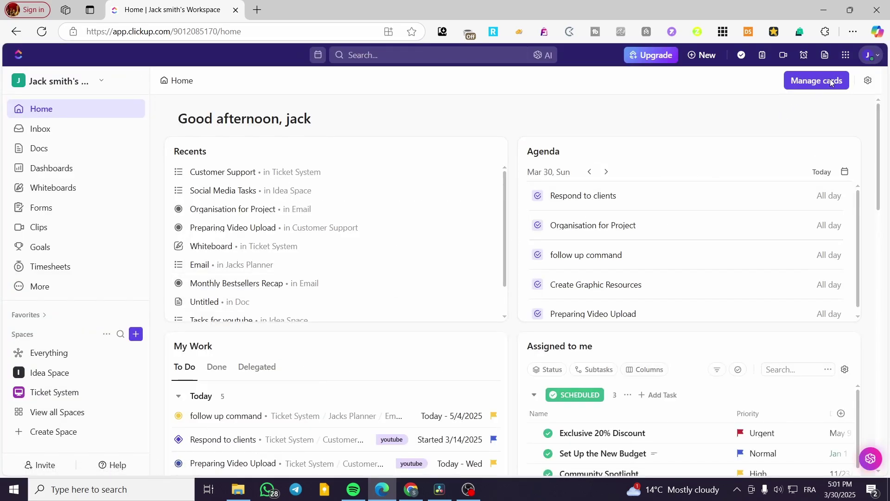
Reopen the App Center and review the integration categories from Connected Search through Time Tracking, closing it when done.
left_click(845, 54)
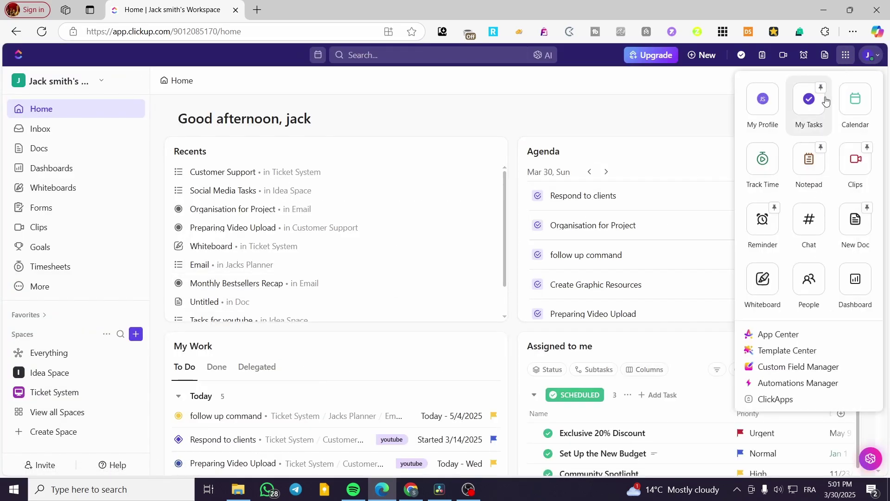
left_click(770, 334)
left_click(166, 197)
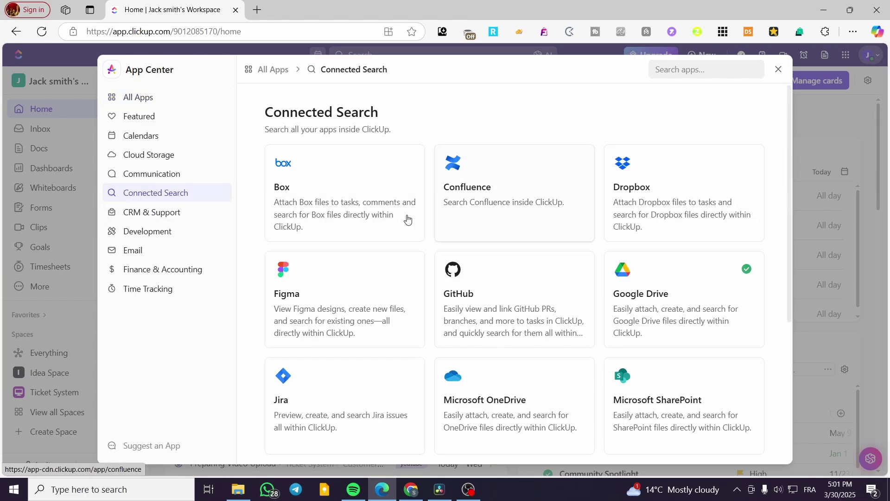
left_click(175, 217)
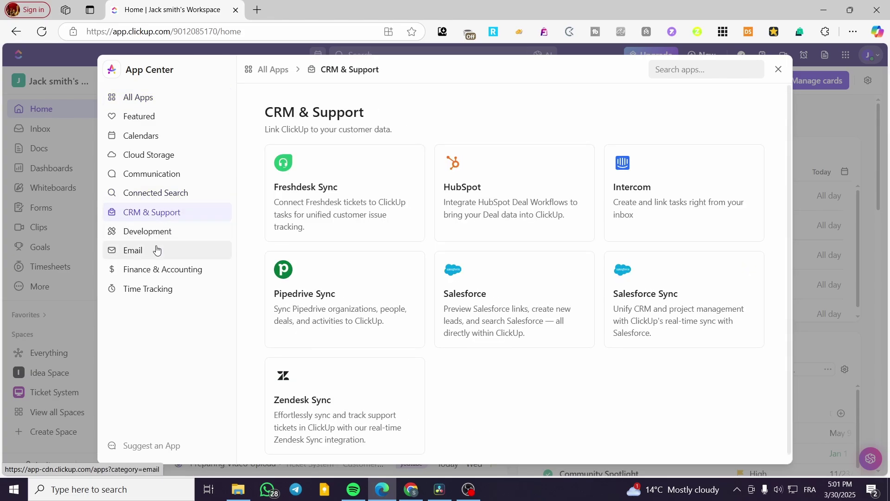
left_click(194, 236)
left_click(175, 254)
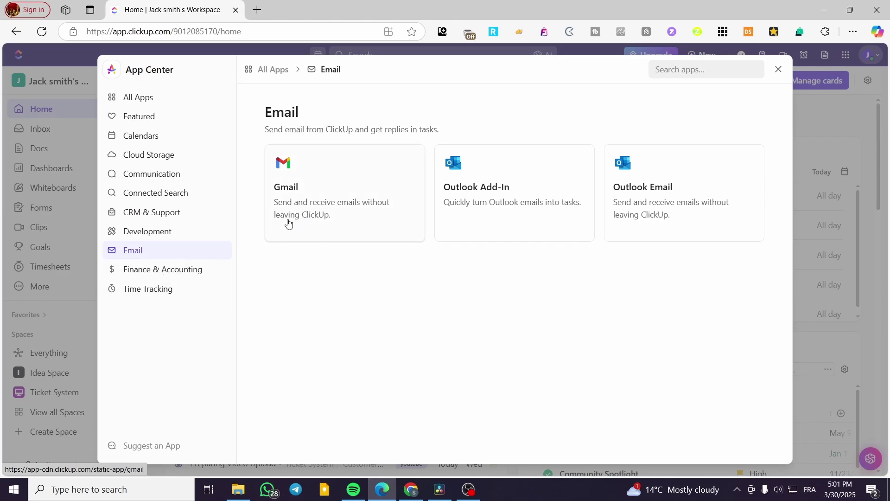
left_click(152, 270)
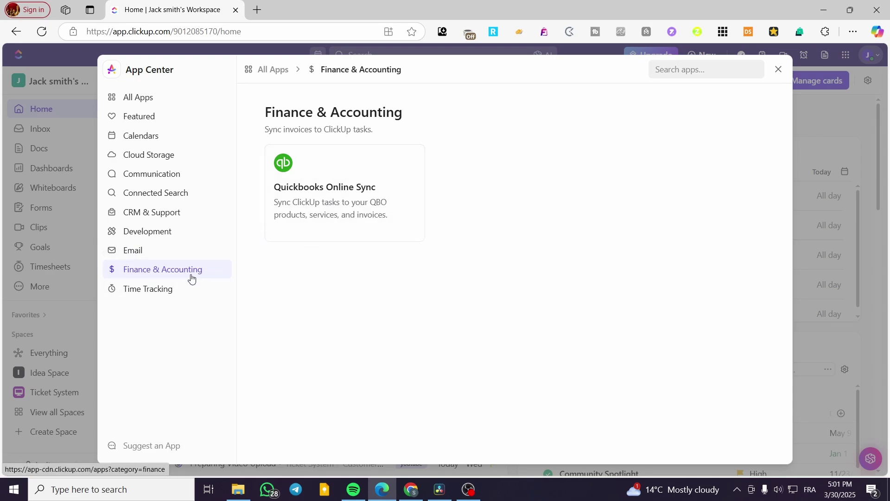
left_click(166, 292)
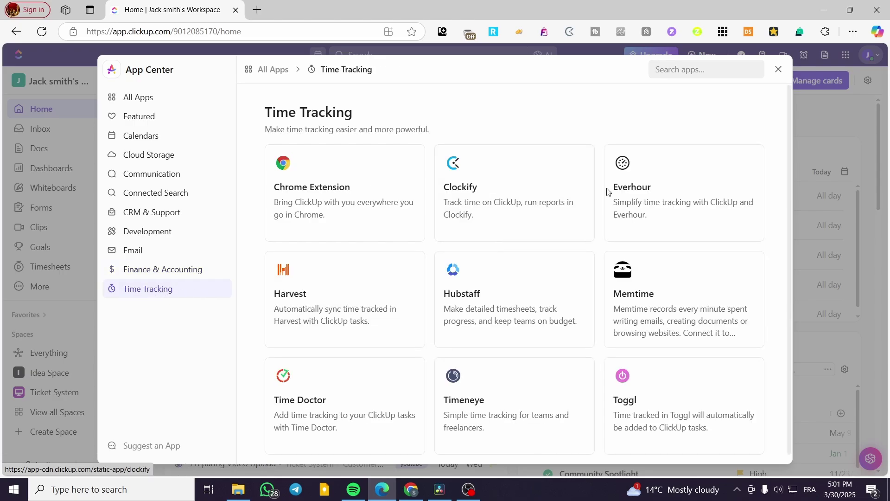
left_click(779, 69)
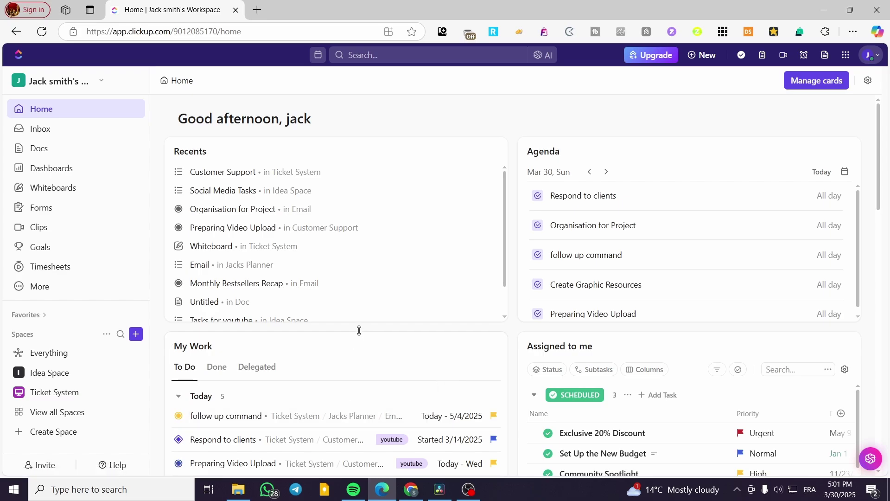
Review the Idea Space overview and view its Tasks for youtube and Social Media Tasks lists.
scroll(344, 334, "down", 3)
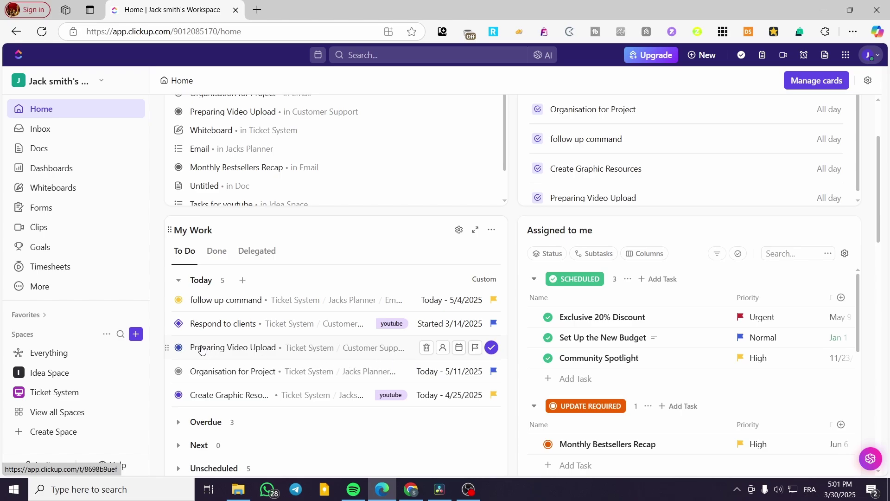
left_click(61, 372)
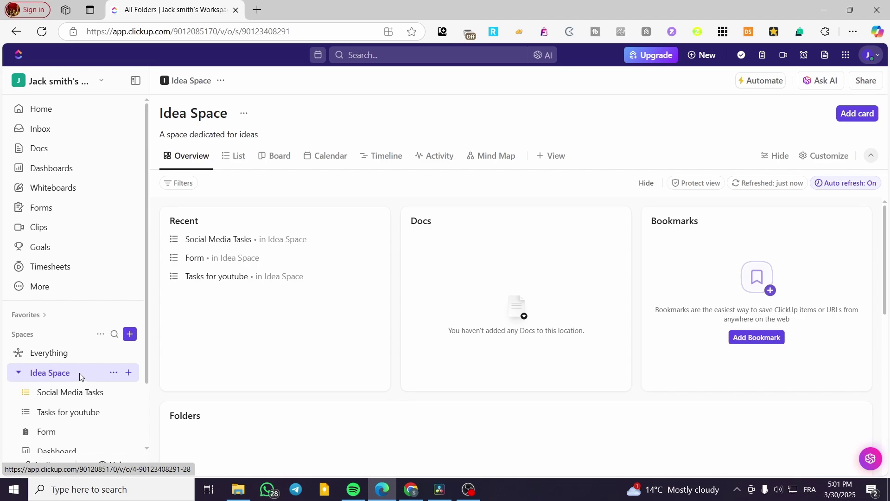
scroll(79, 377, "down", 2)
scroll(286, 334, "down", 6)
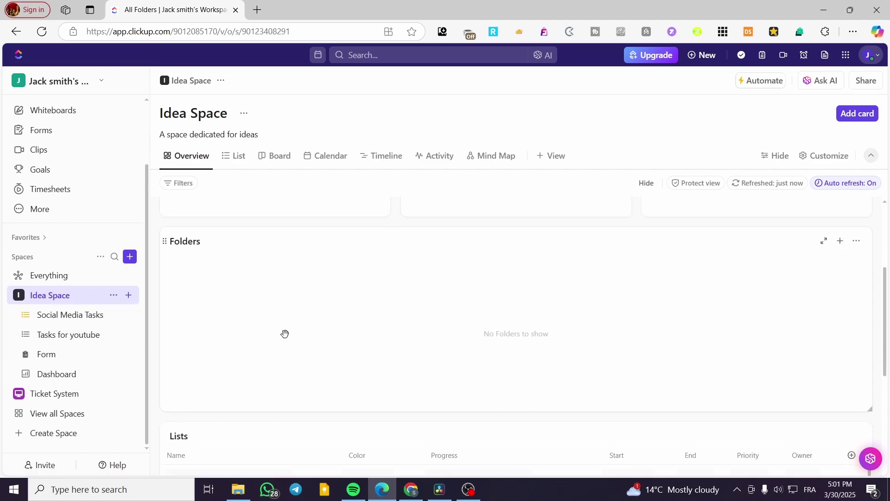
scroll(285, 333, "up", 3)
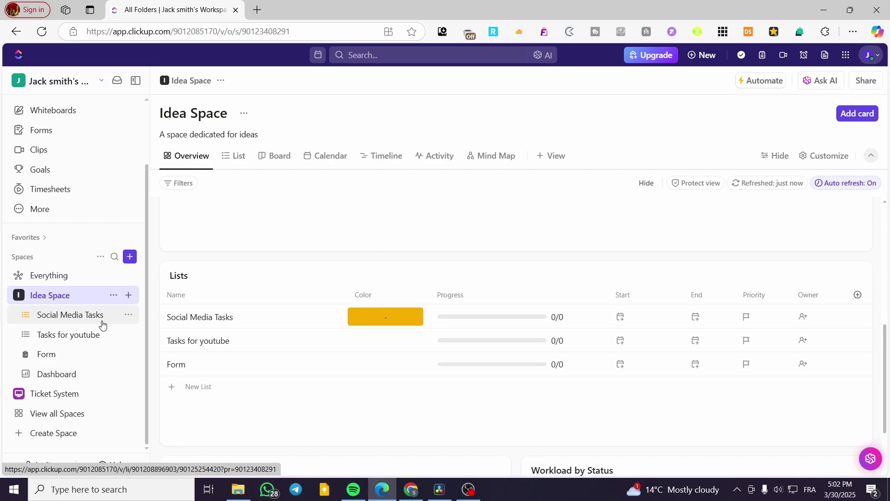
left_click(68, 336)
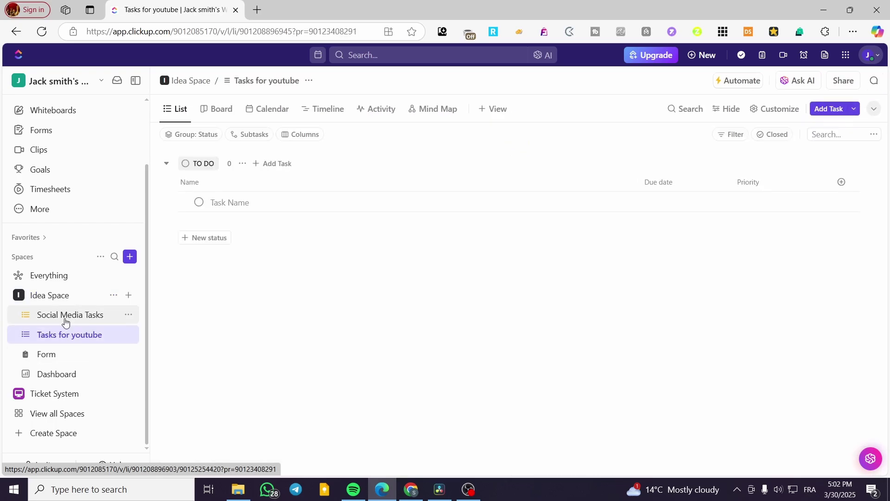
left_click(65, 323)
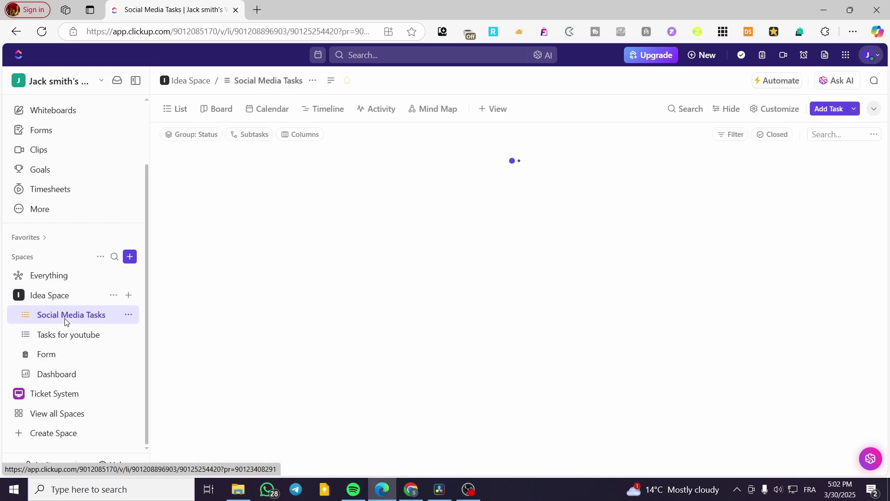
Look through the Ticket System space and its planner folder, and open the Customer Support list.
left_click(55, 393)
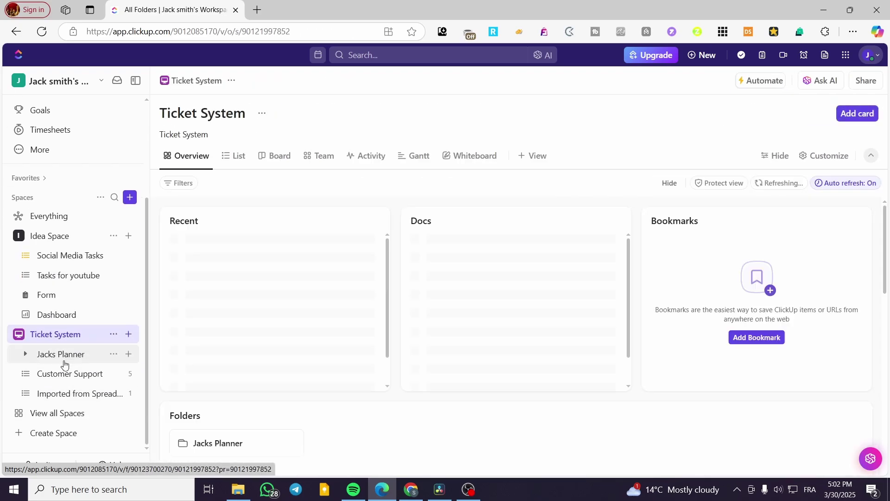
left_click(64, 361)
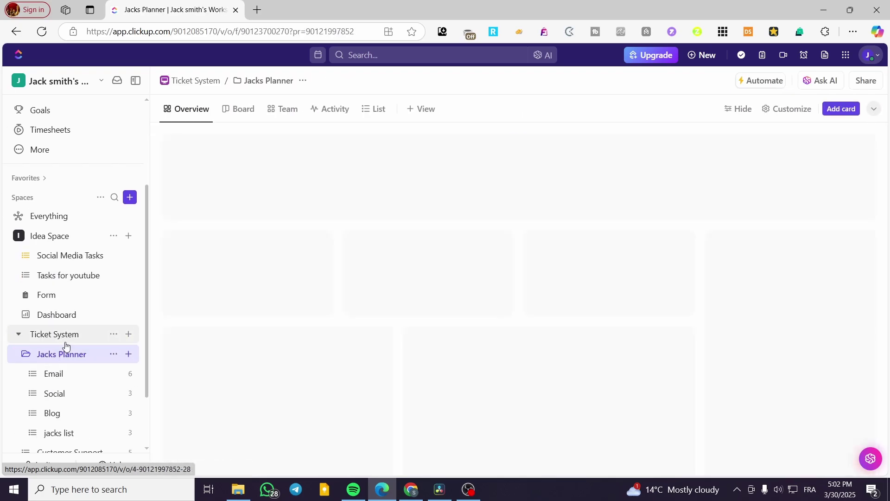
left_click(66, 342)
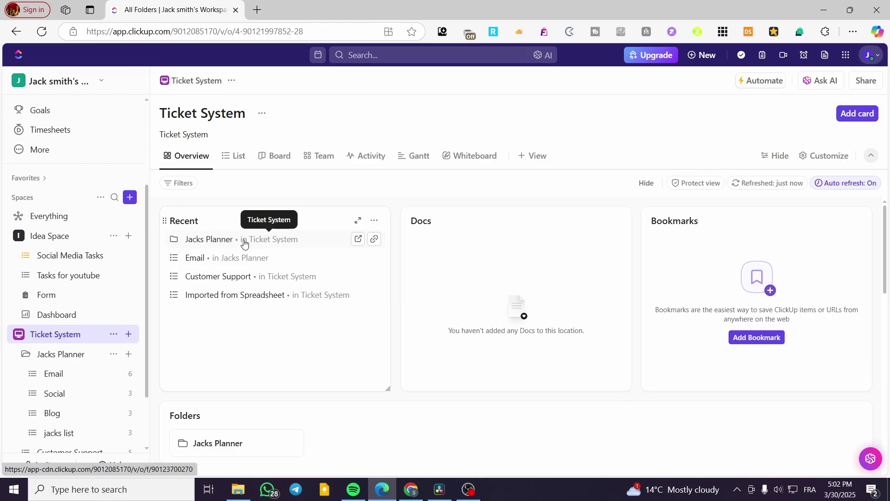
scroll(86, 363, "down", 2)
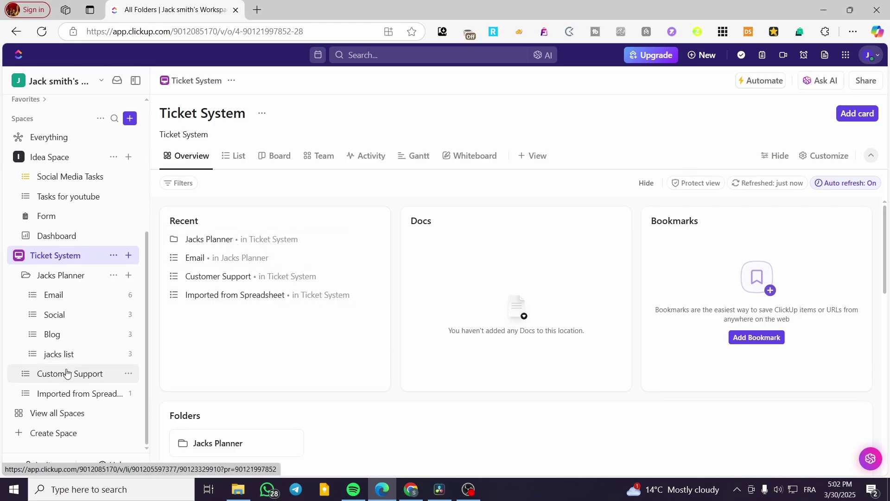
left_click(66, 373)
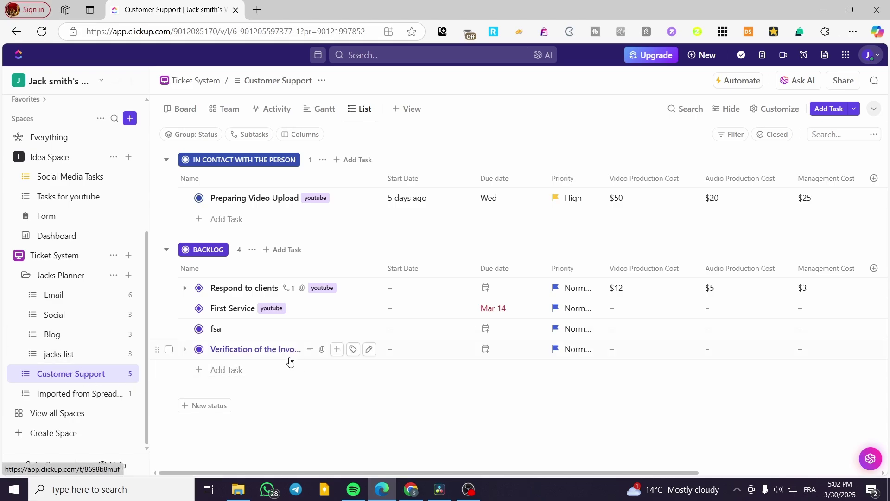
Open the Preparing Video Upload task, review its details, and show its linked Google Docs.
left_click(250, 199)
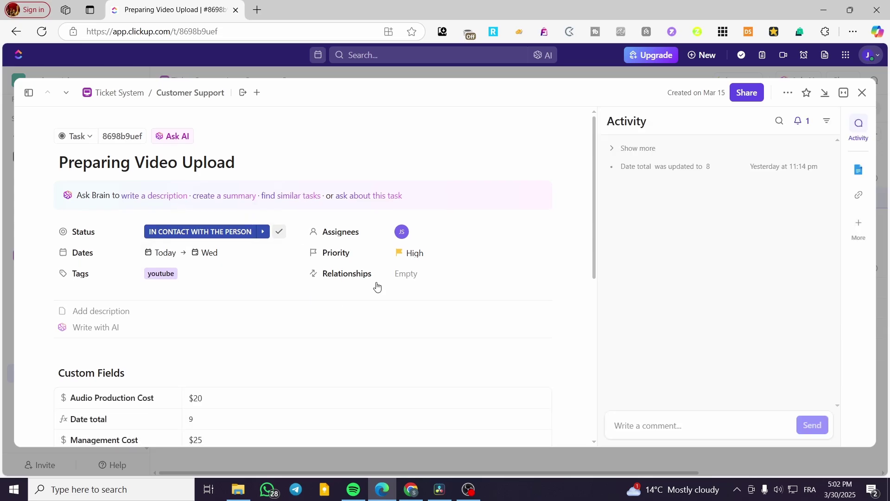
scroll(368, 275, "down", 7)
scroll(224, 351, "up", 7)
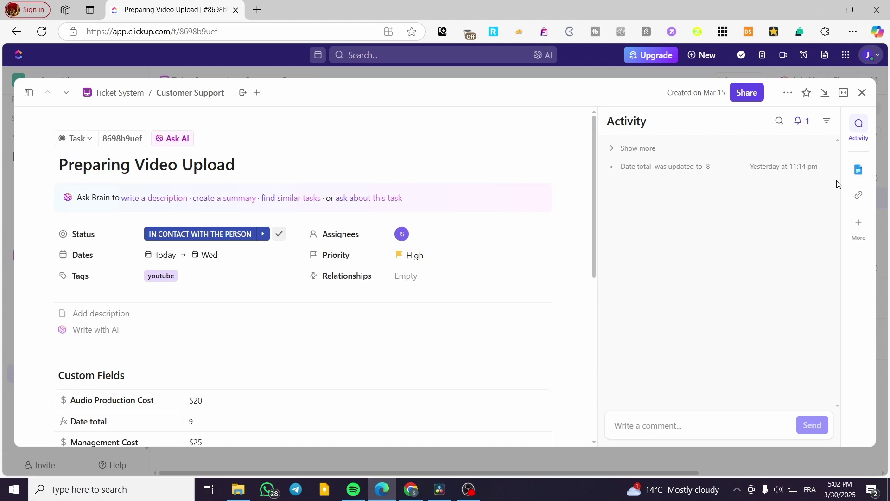
left_click(862, 173)
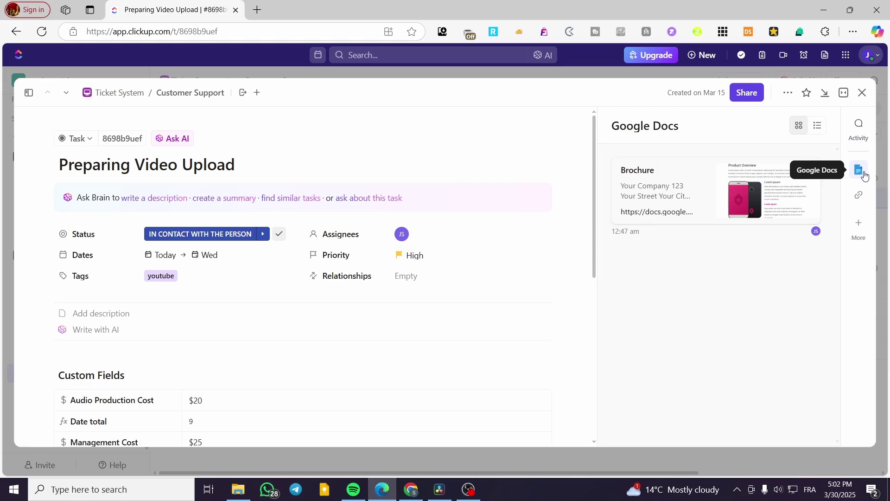
View the task's Links section and its options for connecting a URL or adding a relationship.
left_click(859, 196)
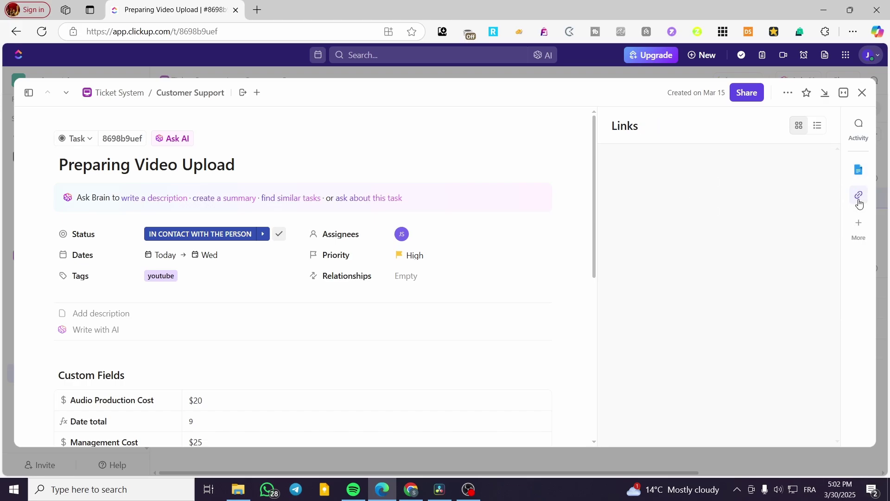
left_click(860, 223)
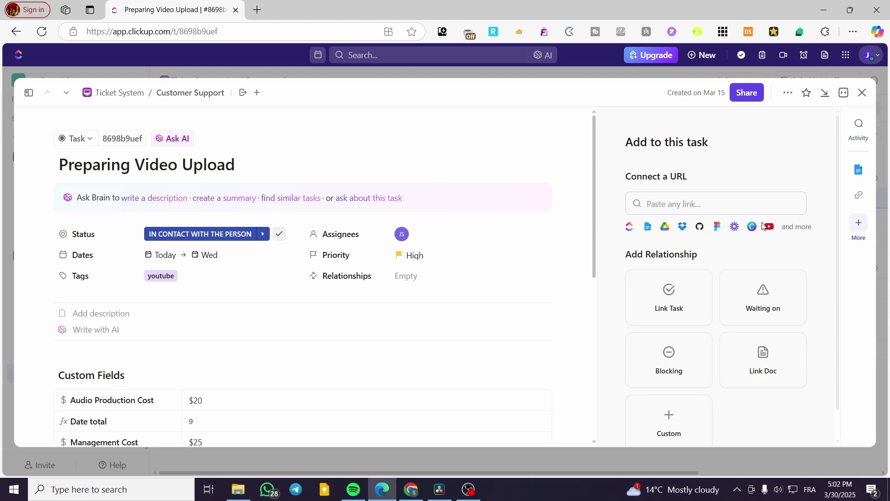
Open the Brochure document from the task's linked Google Docs, and close both the document and the task after viewing.
left_click(857, 173)
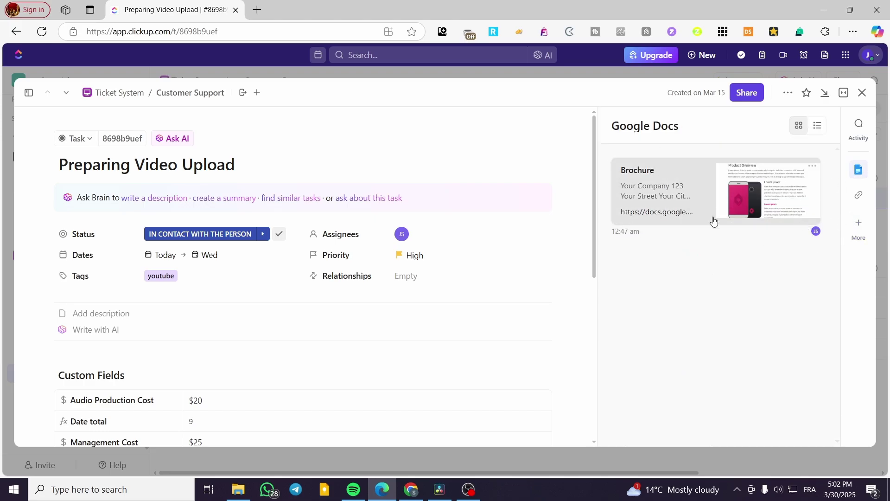
left_click(776, 197)
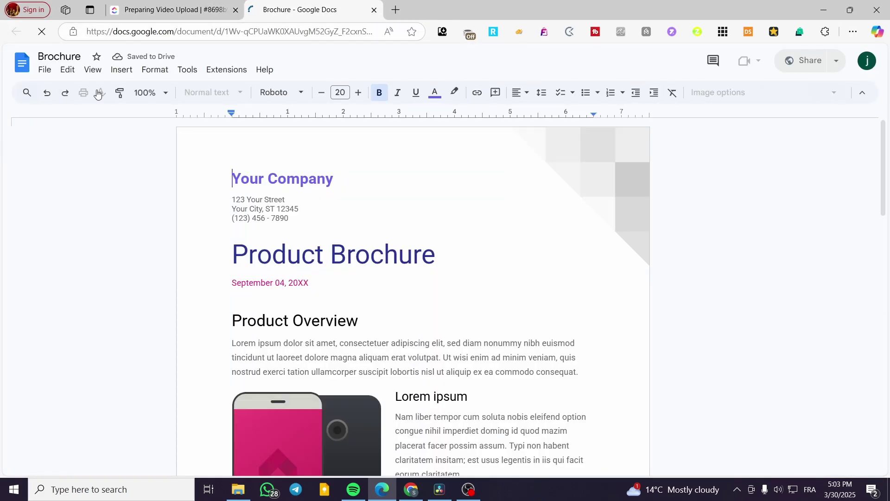
left_click(376, 10)
left_click(471, 71)
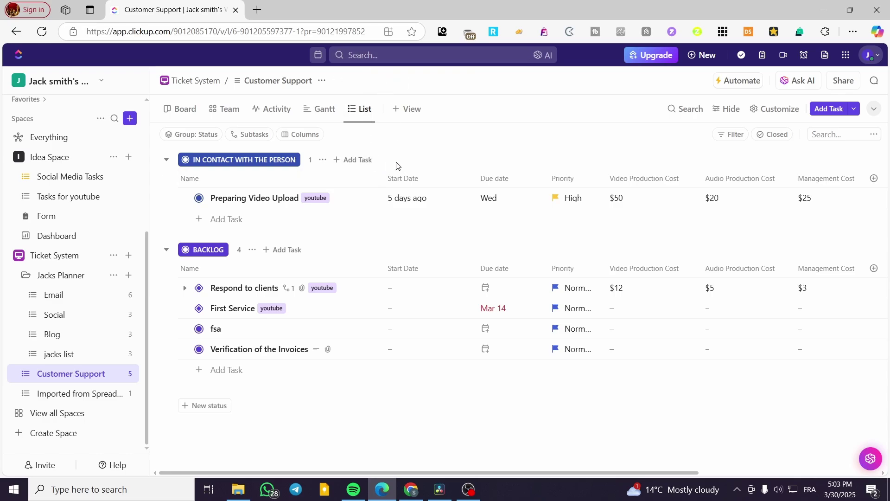
Search the workspace commands for "google", create a new Google Doc from there, and close the blank document.
key("ctrl+k")
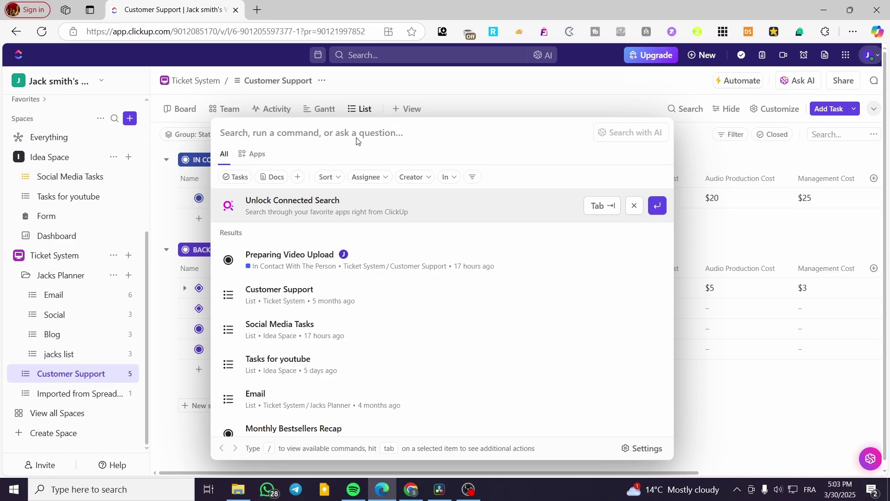
type("google")
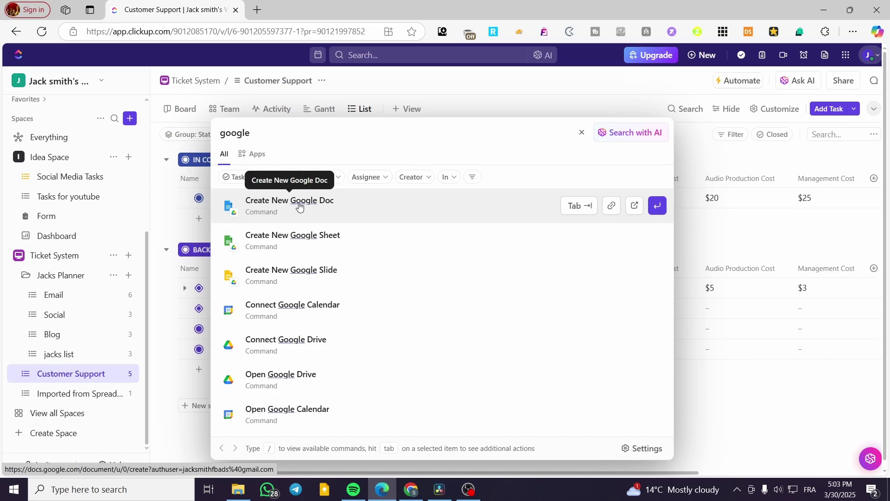
left_click(371, 208)
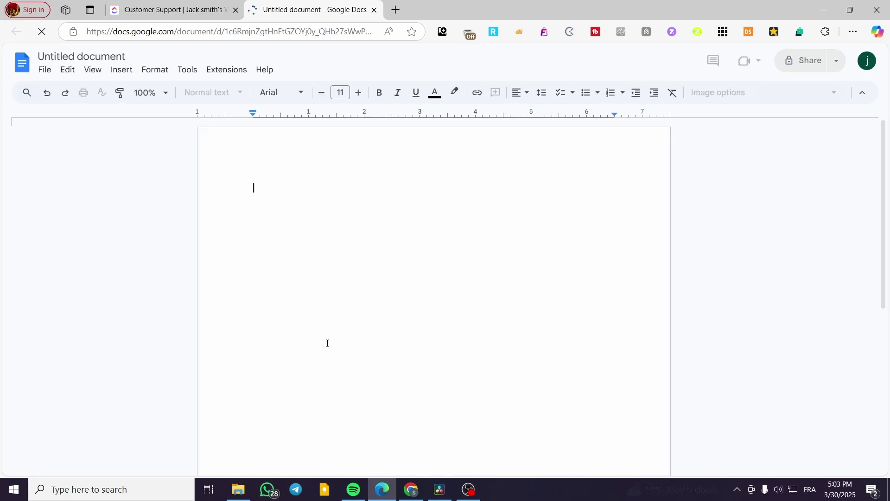
left_click(375, 11)
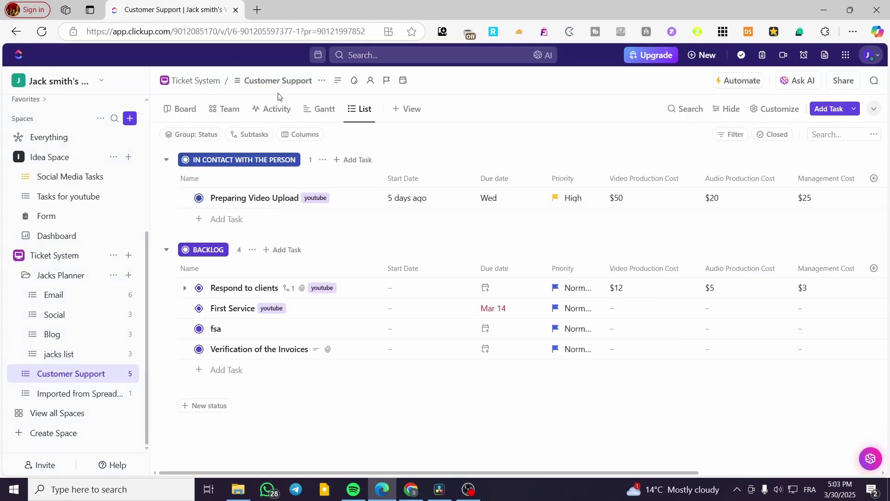
Search for "google" again to review the available Google commands, and clear and close the search.
left_click(362, 62)
type("goole")
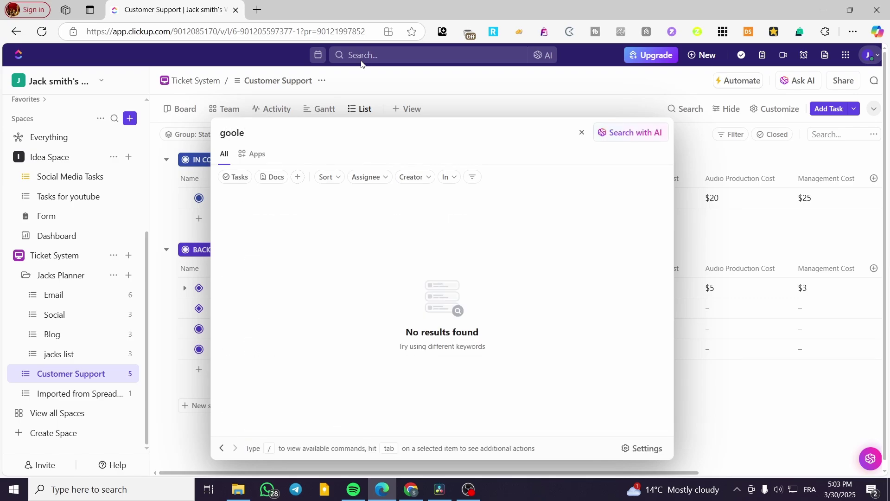
key("BackSpace")
key("BackSpace")
type("gle")
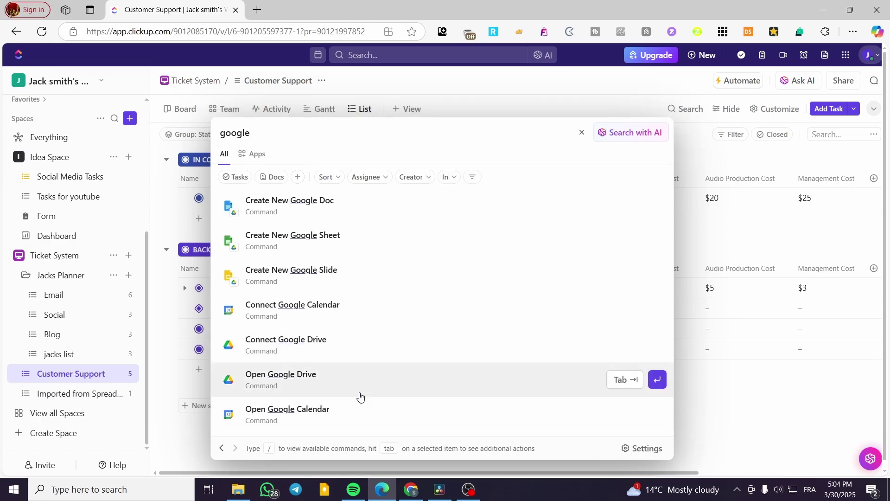
left_click_drag(289, 137, 221, 132)
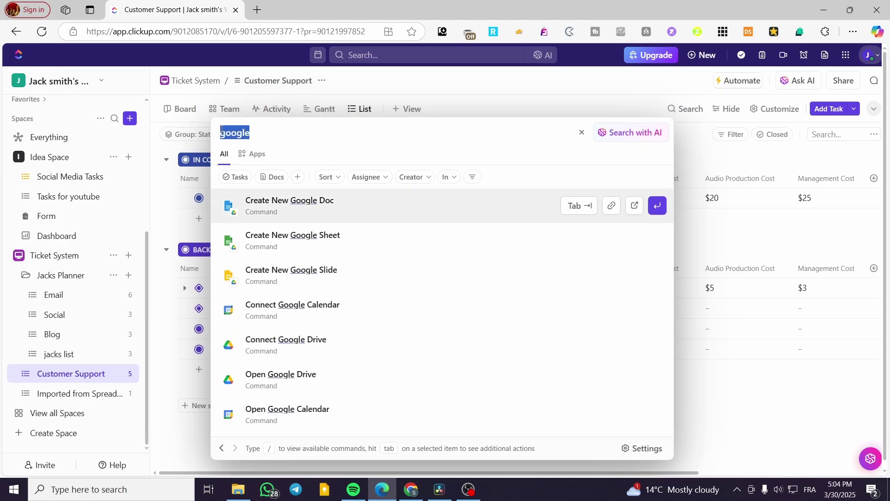
key("BackSpace")
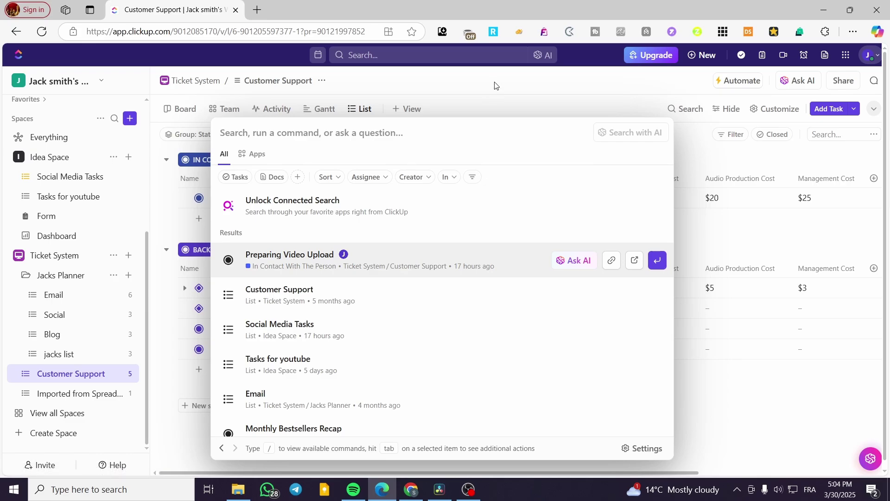
left_click(737, 81)
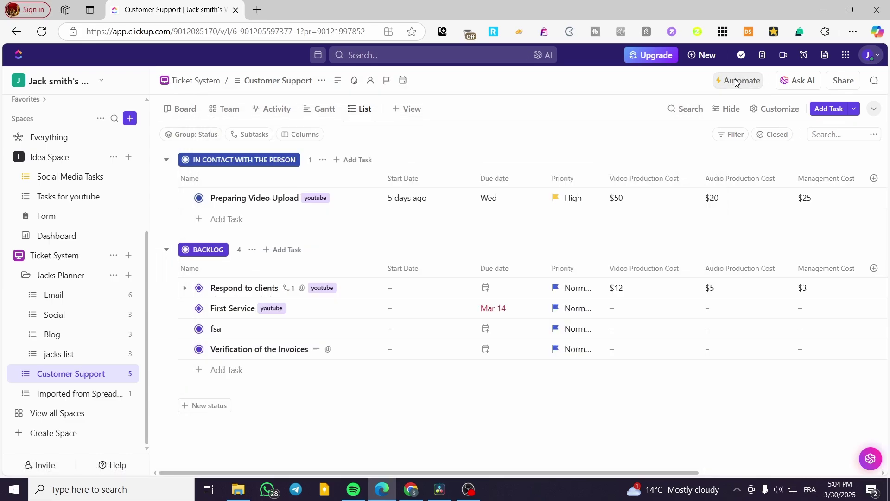
Start an automation for the Customer Support list and review the creation sources available for its task-created trigger.
left_click(737, 81)
left_click(654, 286)
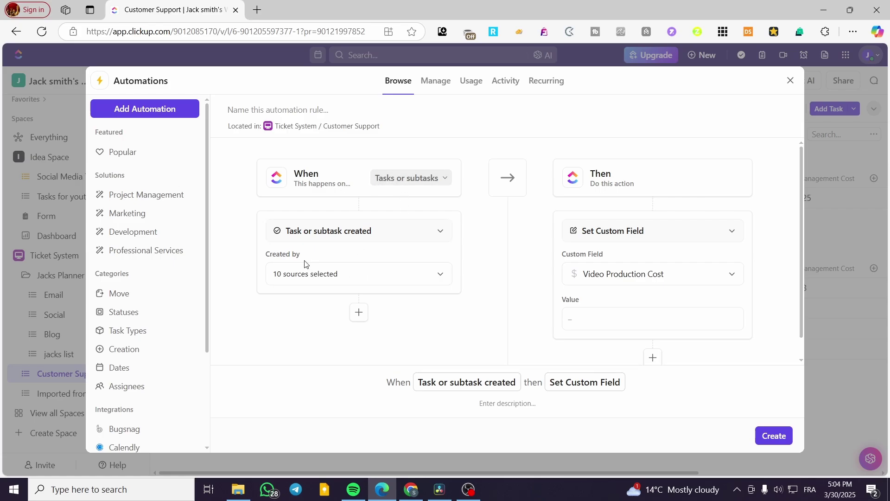
left_click(348, 273)
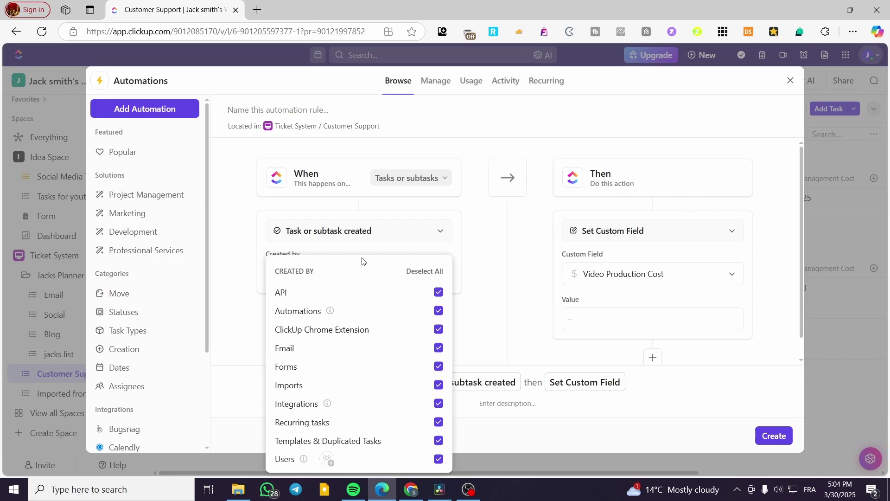
left_click(383, 251)
Add a condition to the automation's trigger requiring Priority to be equal to High.
left_click(355, 310)
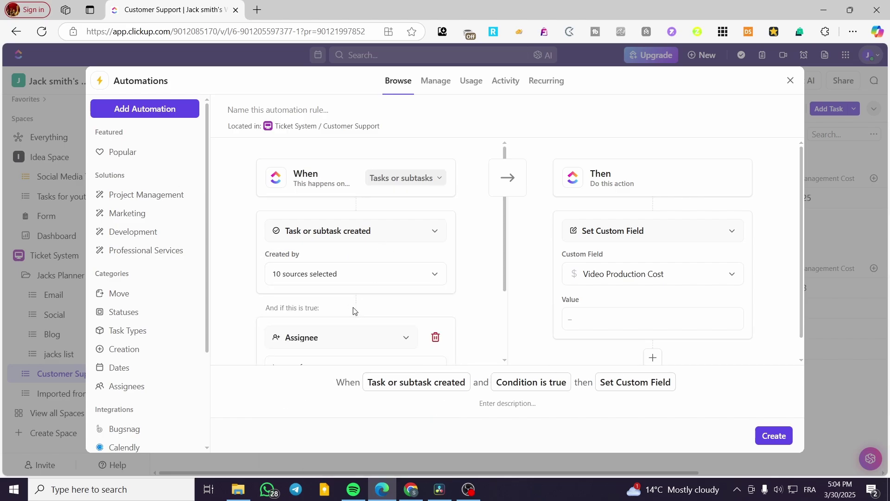
scroll(353, 311, "down", 3)
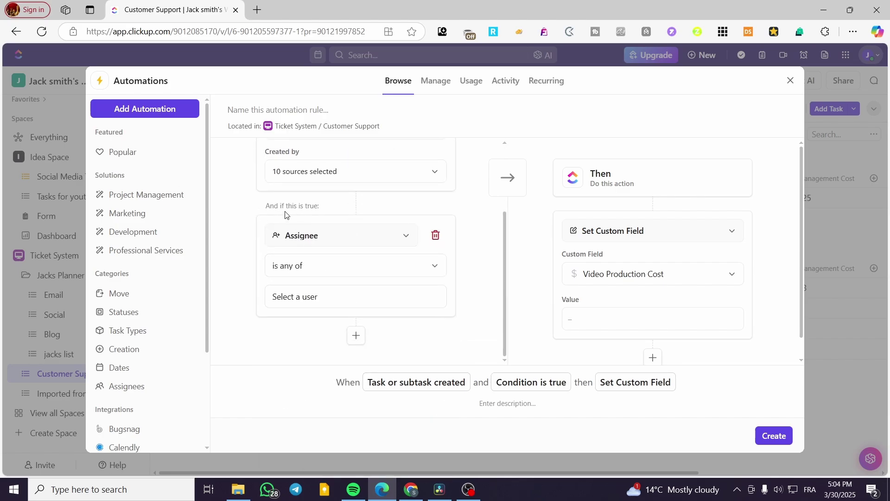
left_click(336, 235)
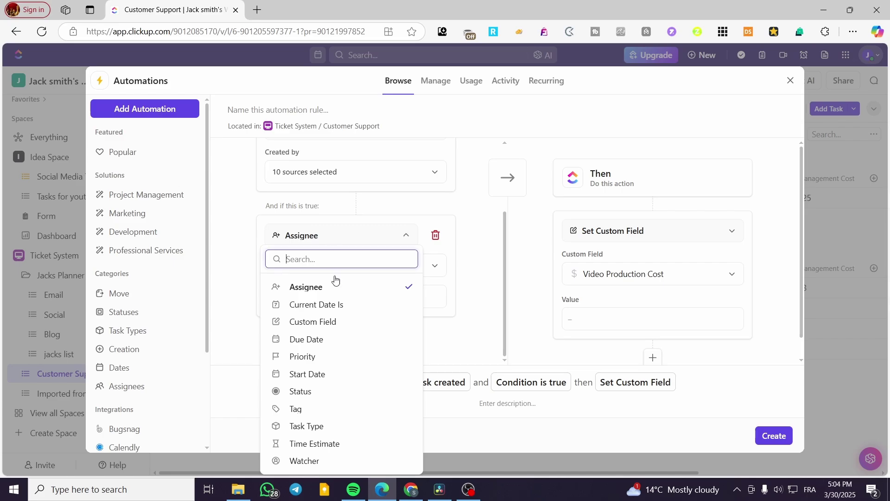
left_click(336, 357)
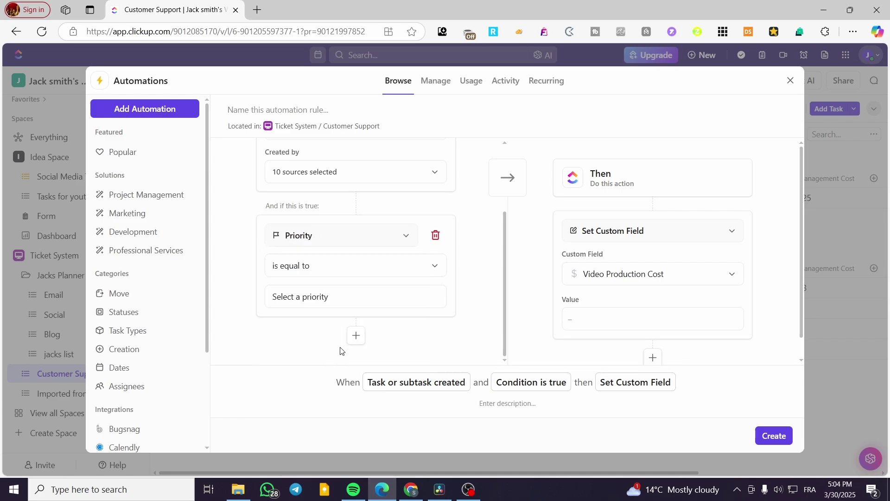
left_click(347, 272)
left_click(347, 272)
left_click(347, 298)
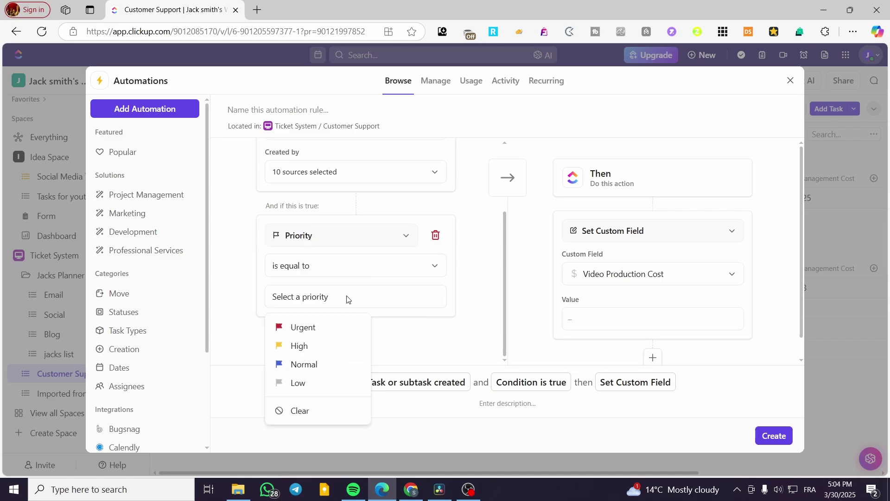
left_click(334, 347)
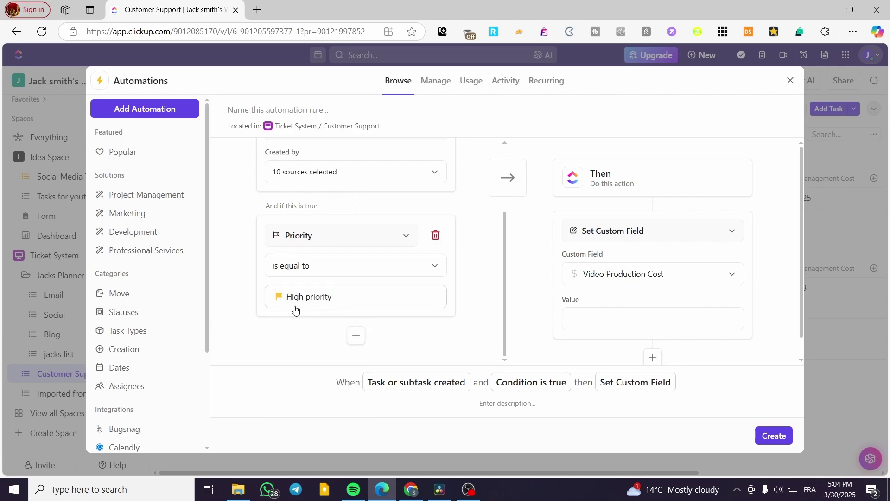
Review the integration actions available for the automation, including the Google Calendar and Hubspot options.
left_click(624, 245)
scroll(645, 278, "down", 10)
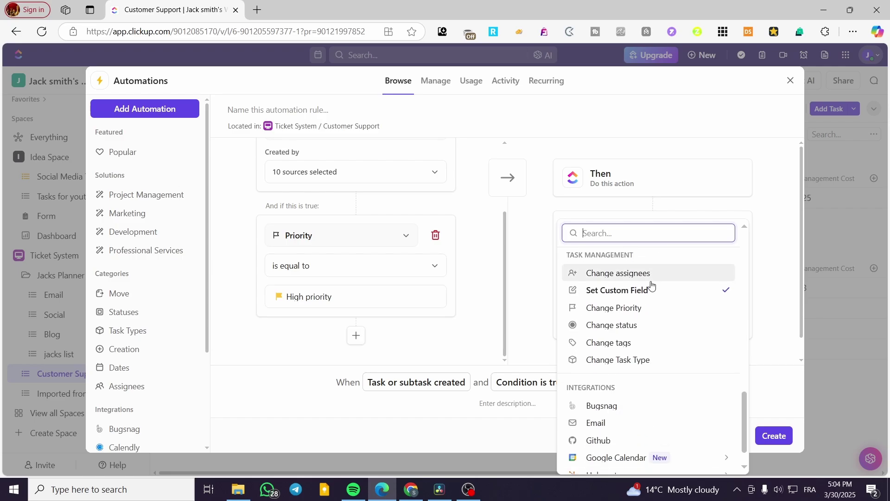
scroll(652, 285, "down", 1)
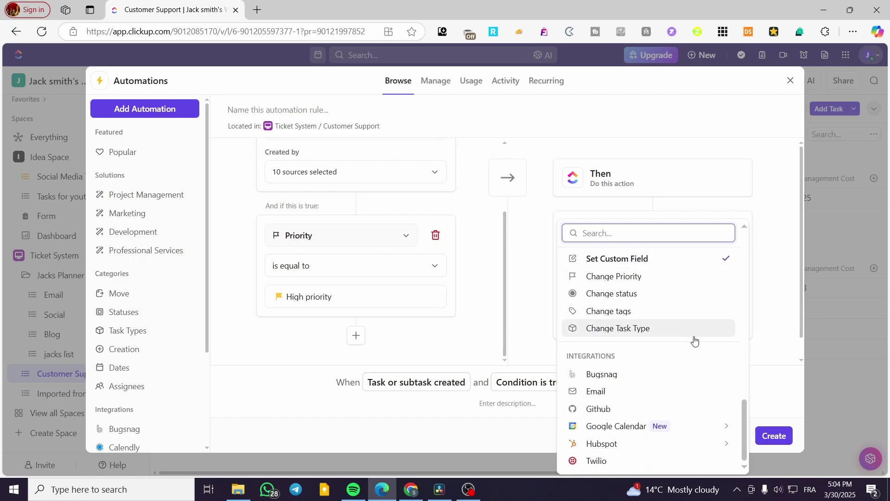
left_click(650, 425)
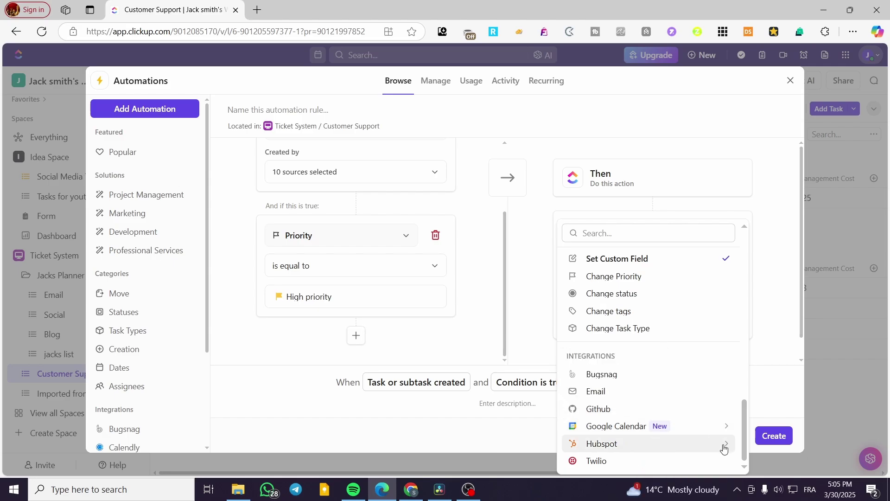
mouse_move(726, 446)
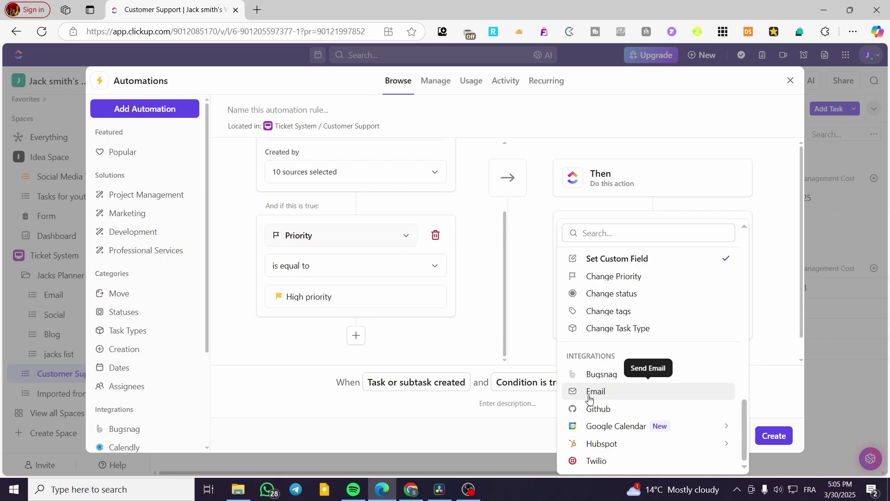
Try to switch the automation's action to Email, cancel the change, and close the automation without creating it.
left_click(628, 397)
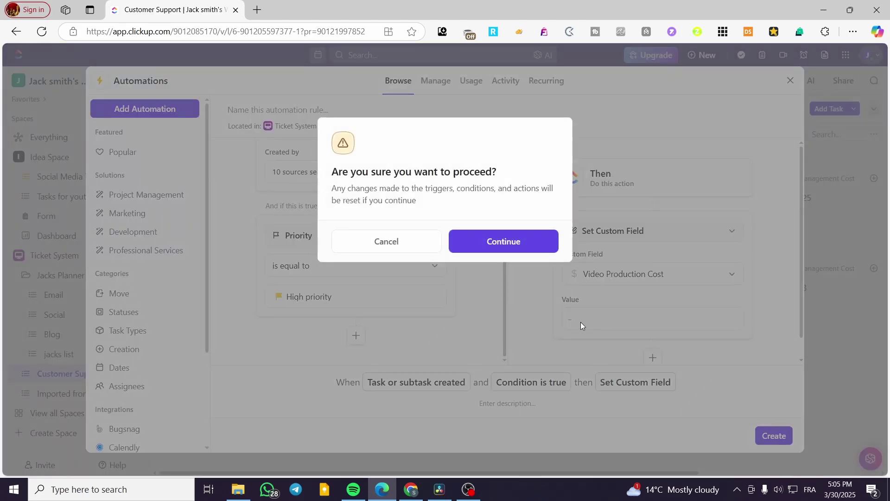
left_click(441, 242)
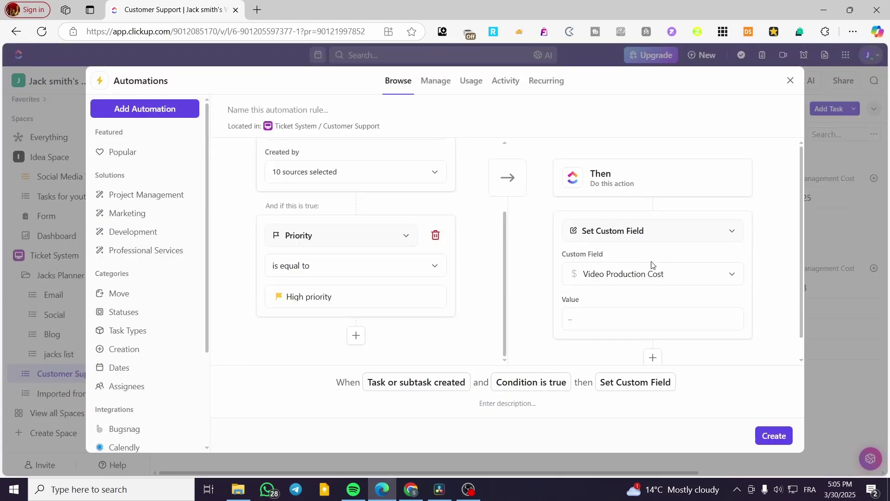
left_click(790, 80)
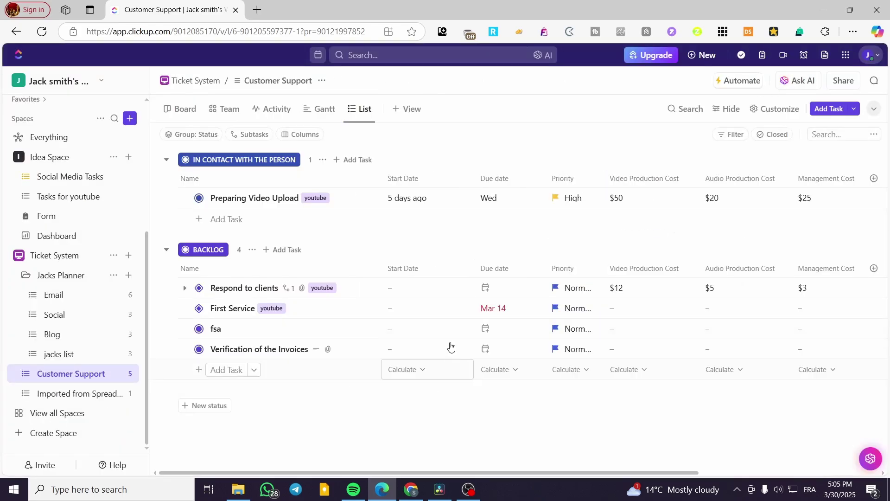